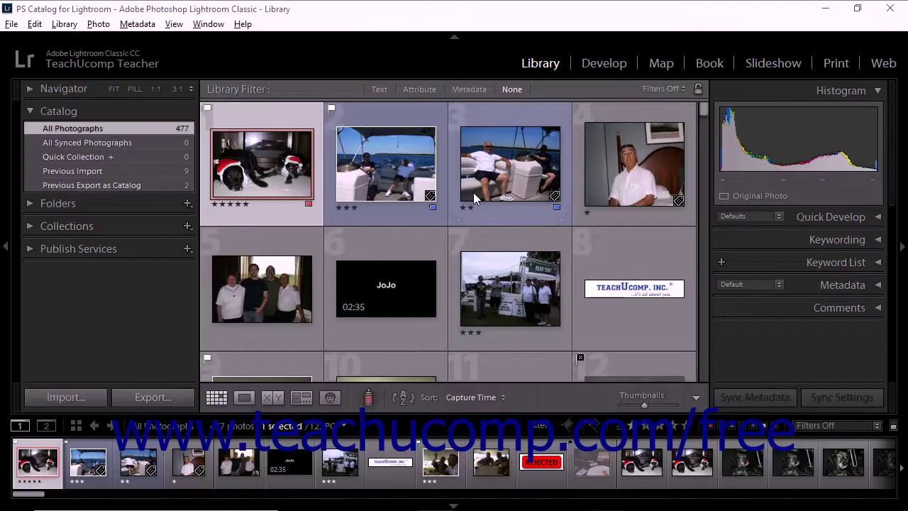
Step: Open the Library Filter preset menu from the Filters Off dropdown on the filter bar
click(571, 90)
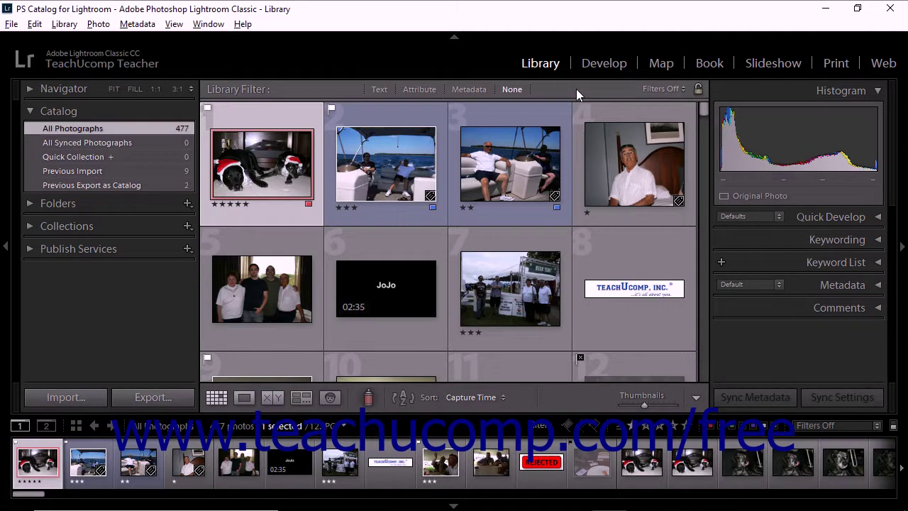
Step: Apply the Camera Info filter preset, then the Default Columns preset
click(657, 90)
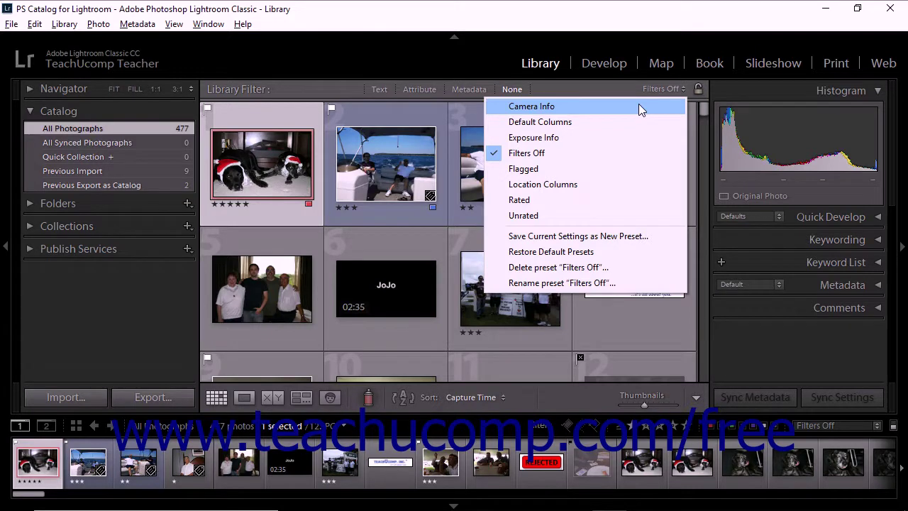
click(638, 105)
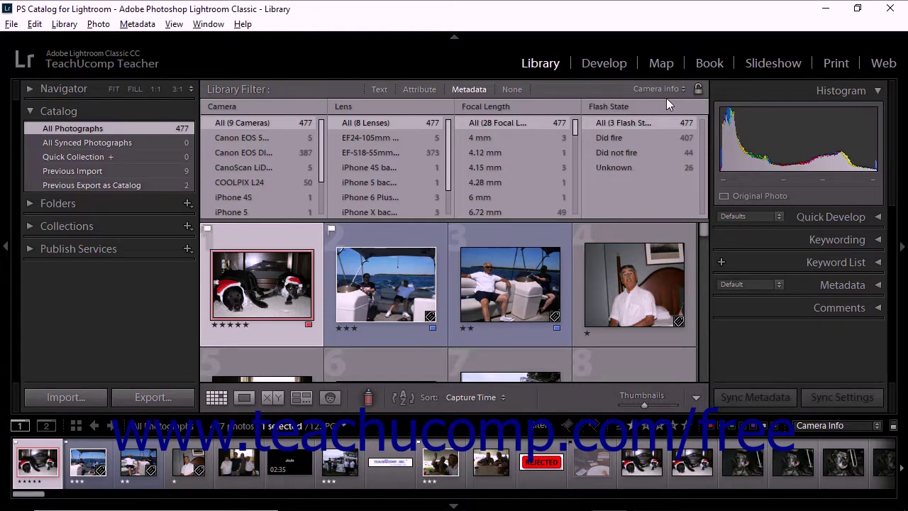
click(665, 91)
click(636, 123)
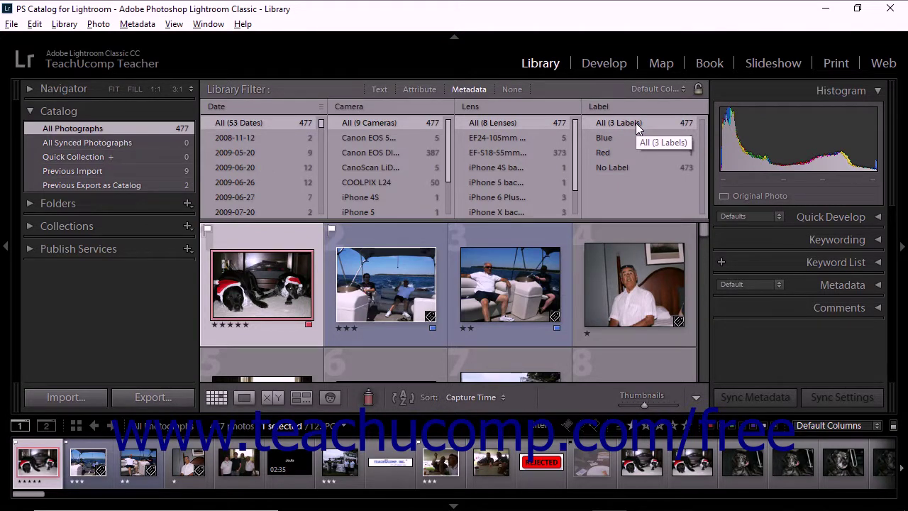
Step: Try the Exposure Info preset, then turn library filtering off with Filters Off
click(654, 89)
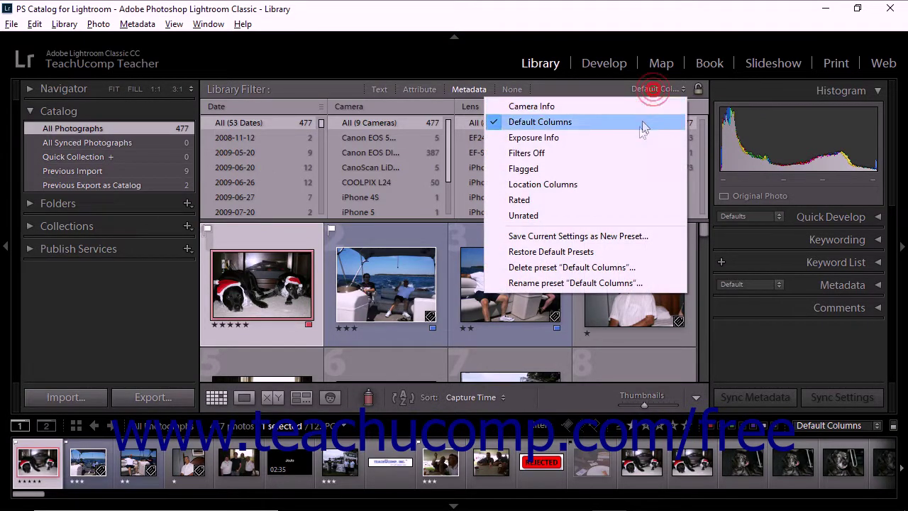
click(637, 139)
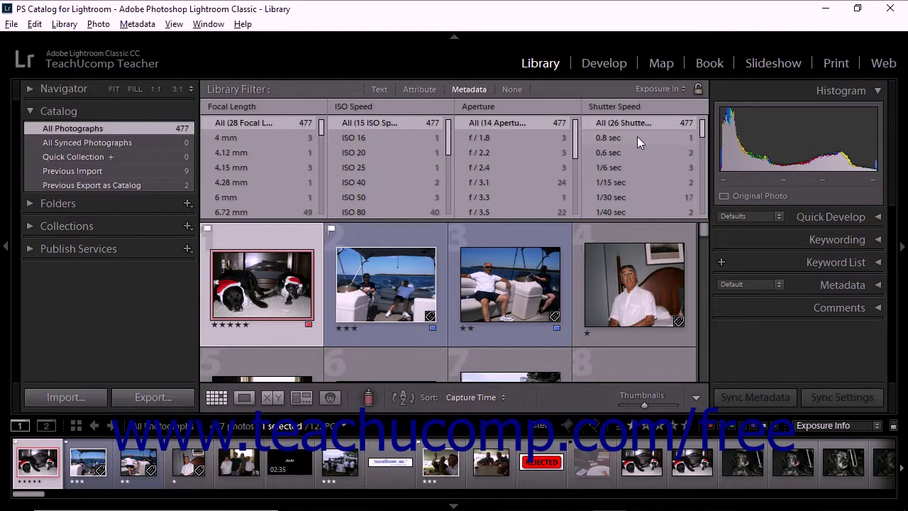
click(649, 90)
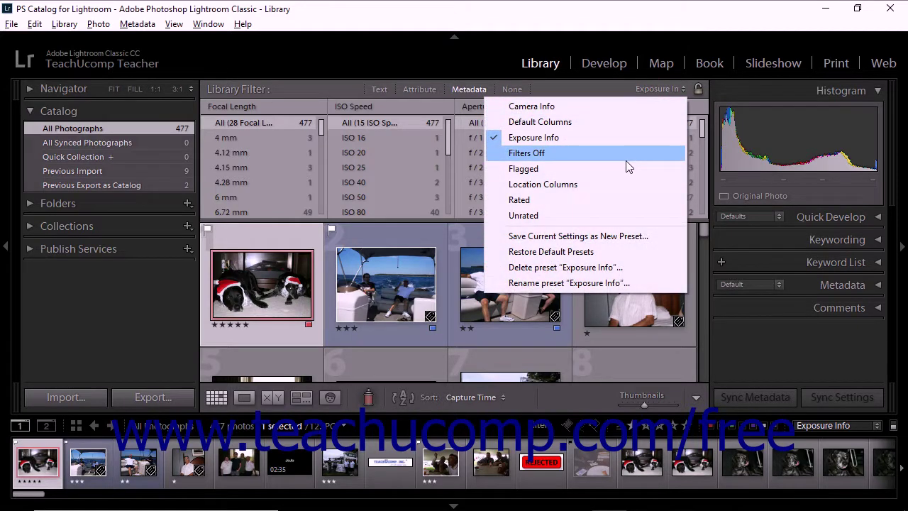
click(629, 161)
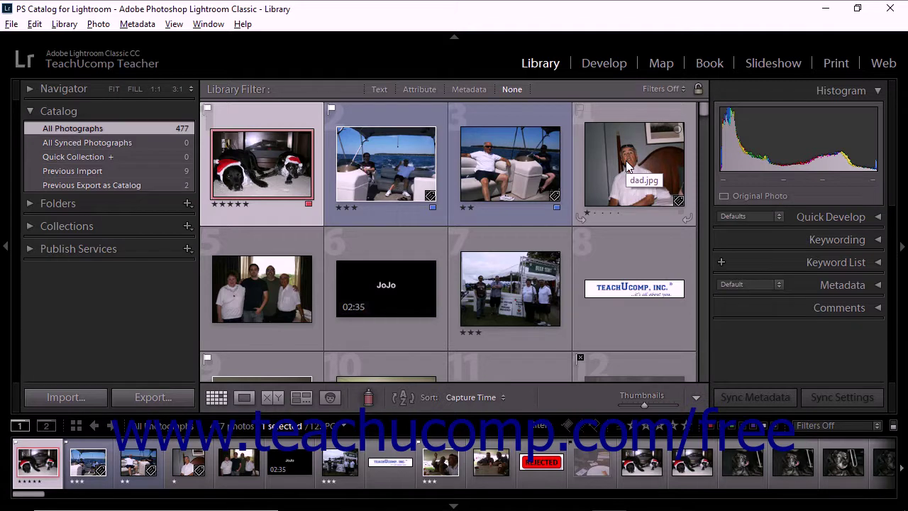
Step: Apply the Flagged filter preset, then the Location Columns preset
click(653, 91)
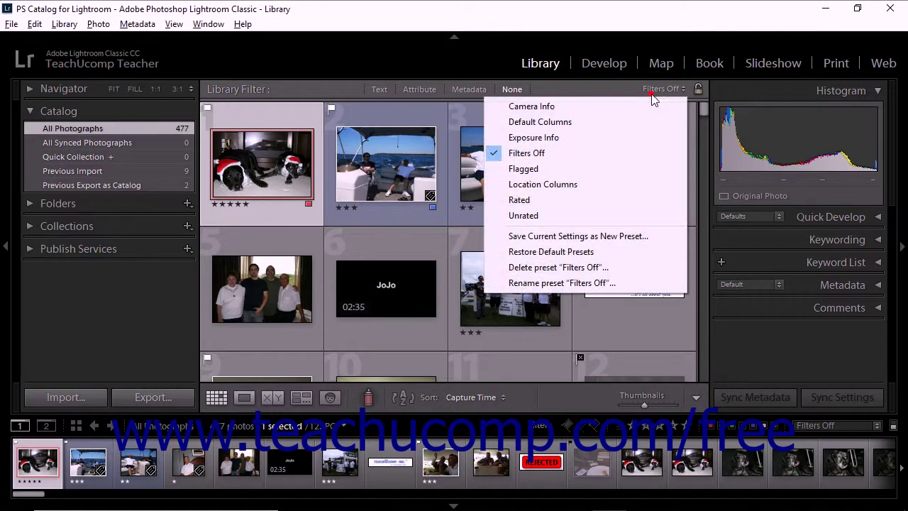
click(616, 168)
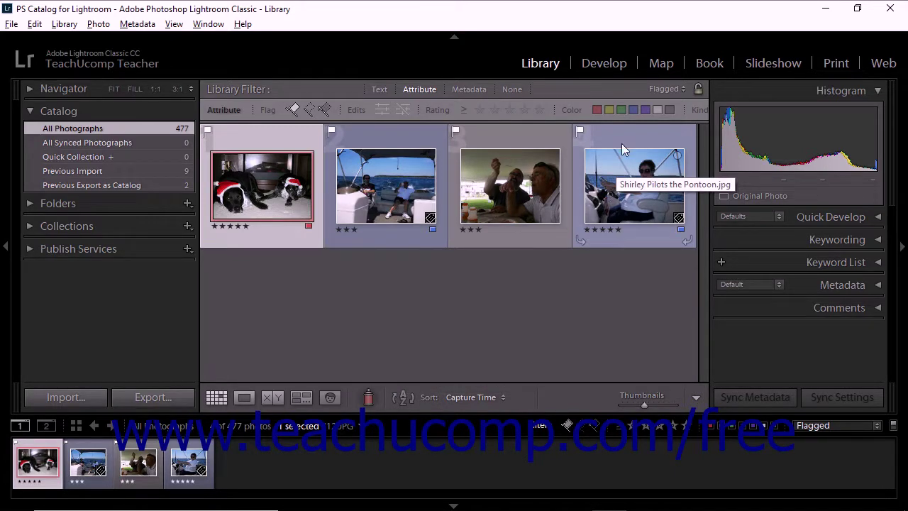
click(652, 89)
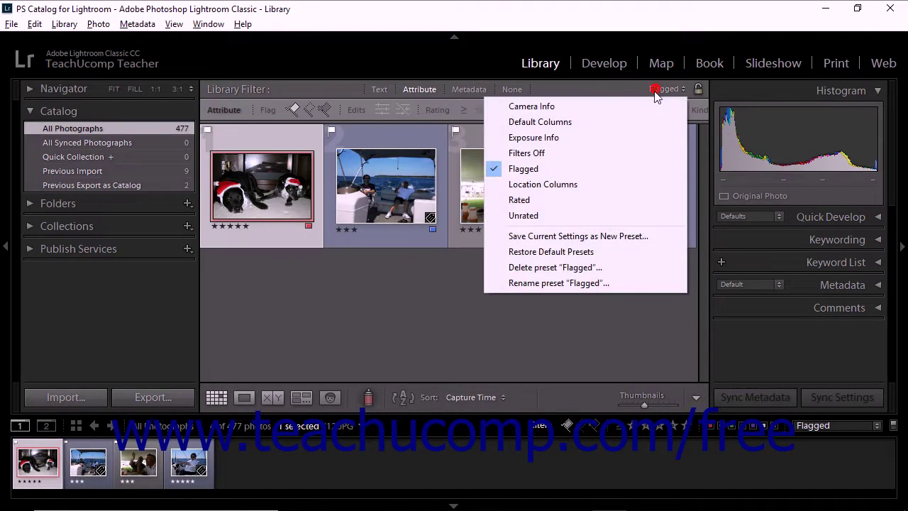
click(616, 184)
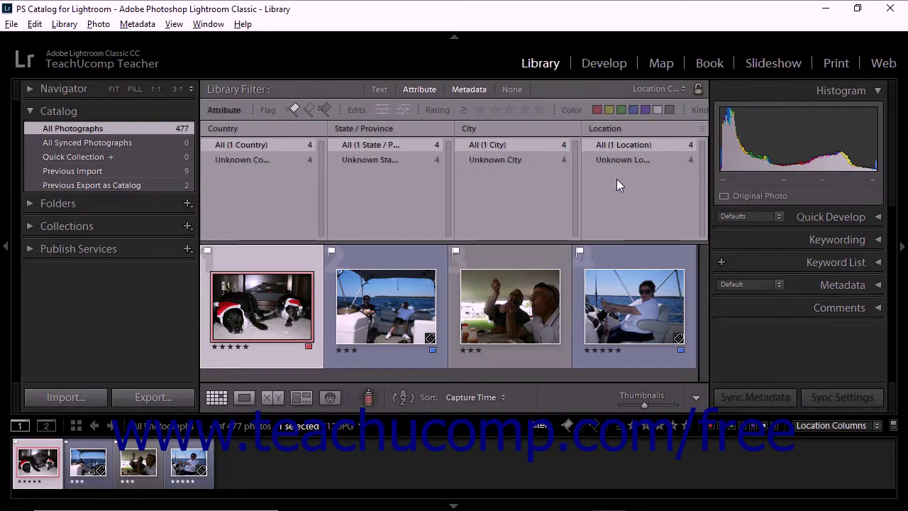
Step: Apply the Rated preset, then Unrated to show the 469 zero-star photos
click(659, 90)
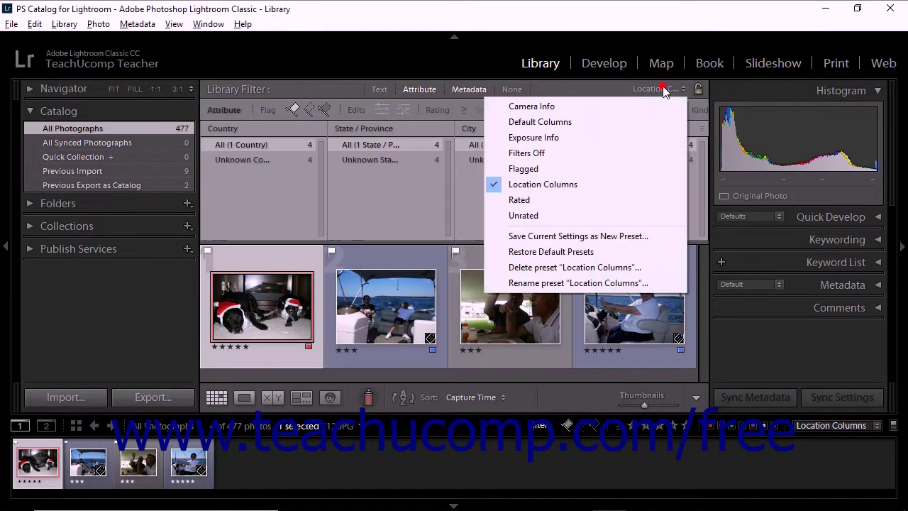
click(565, 200)
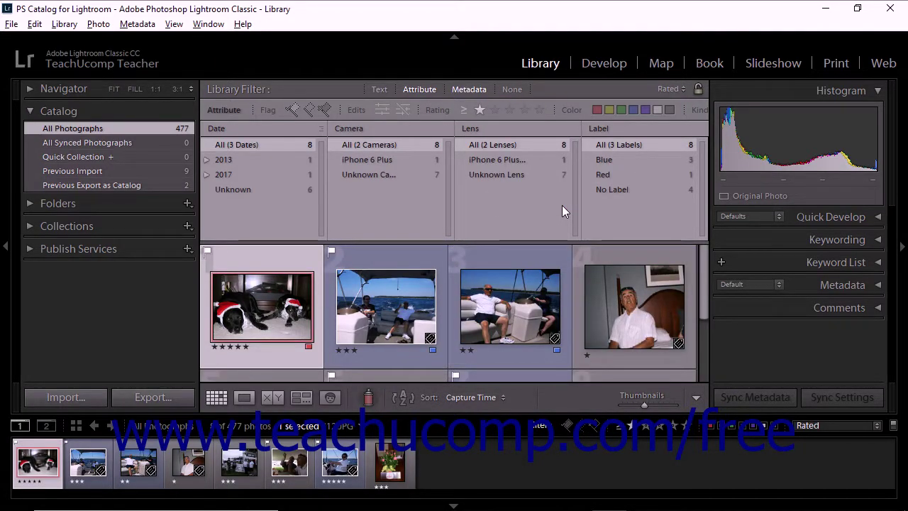
click(658, 90)
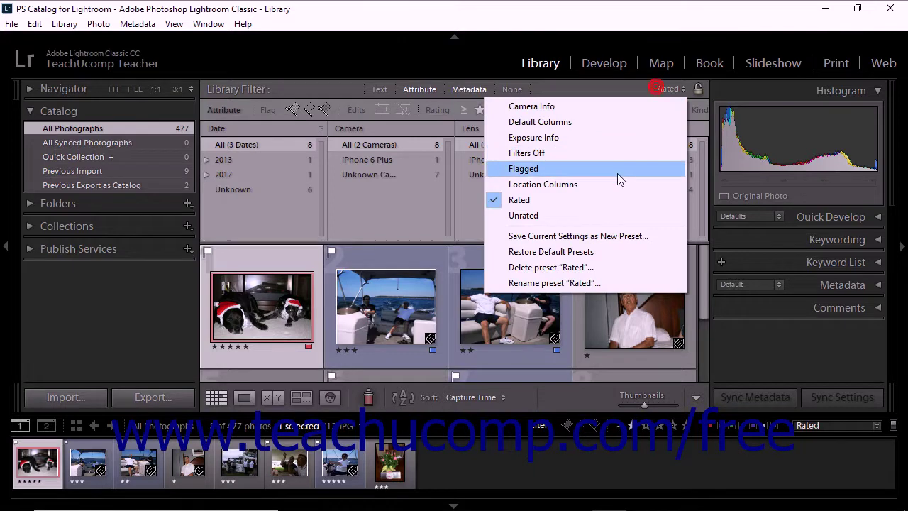
click(602, 212)
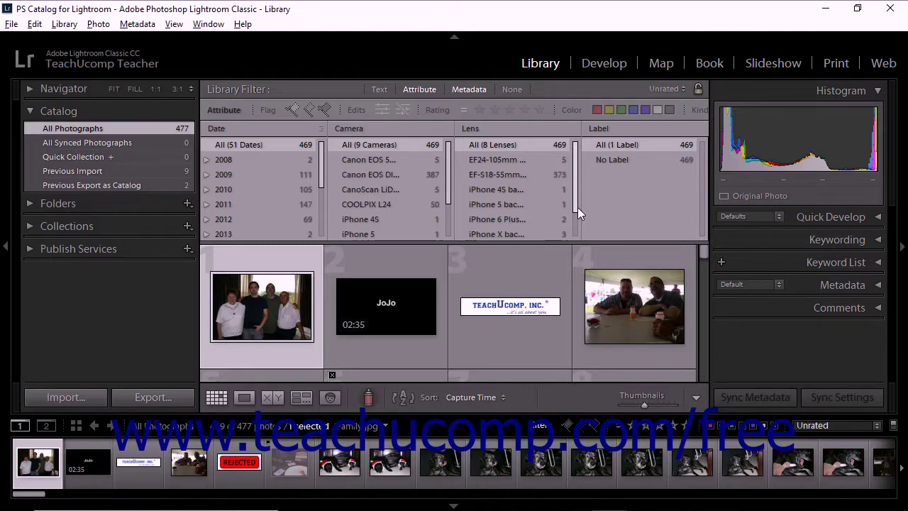
Step: Reapply the Location Columns and Rated presets, then show Metadata columns for all 477 photos
click(661, 91)
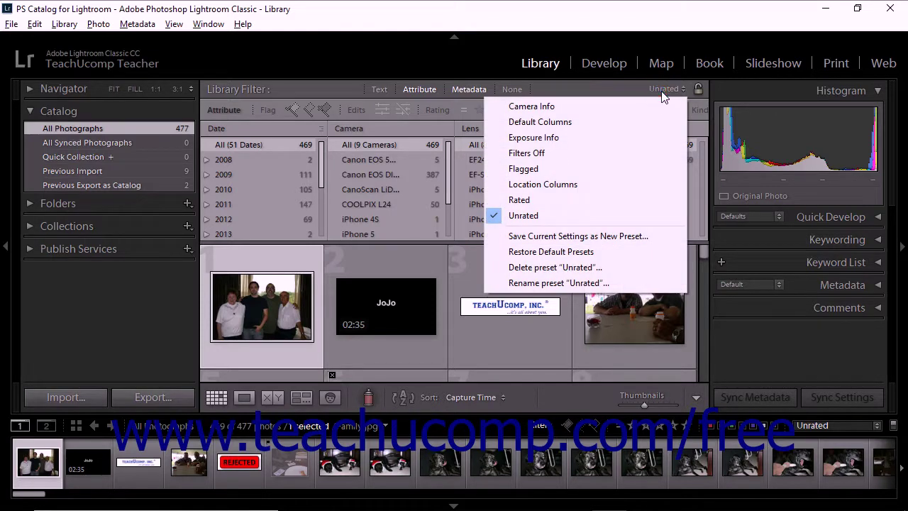
click(543, 184)
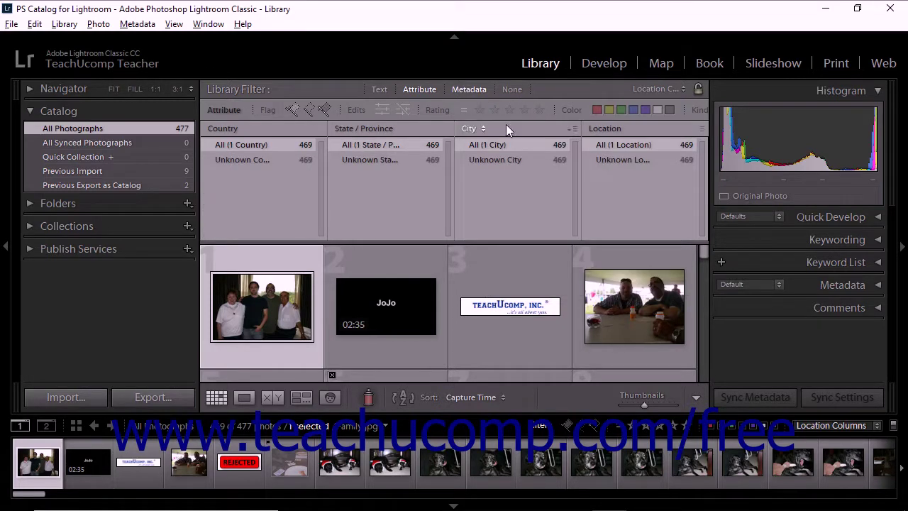
click(651, 92)
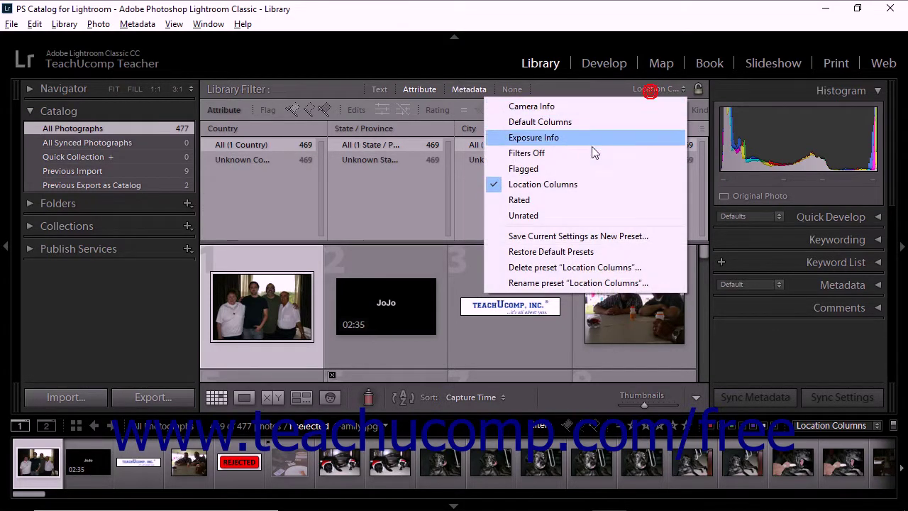
click(551, 201)
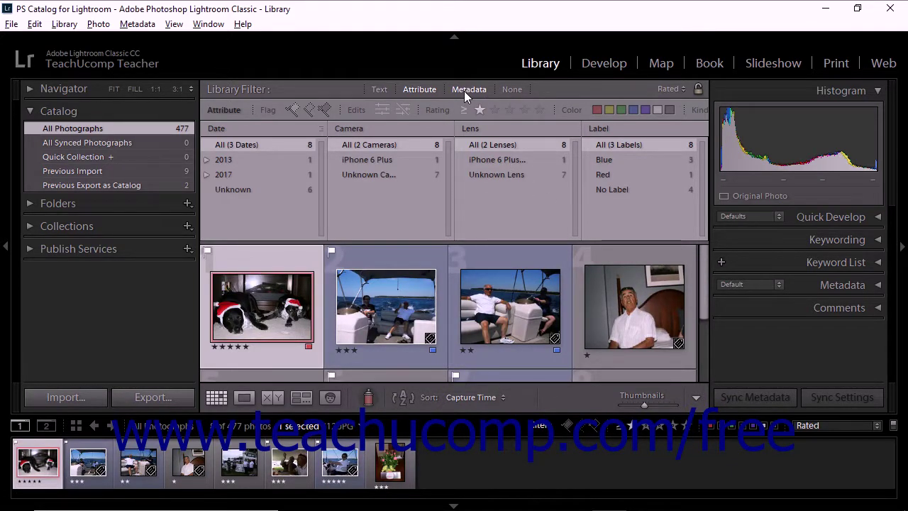
click(426, 88)
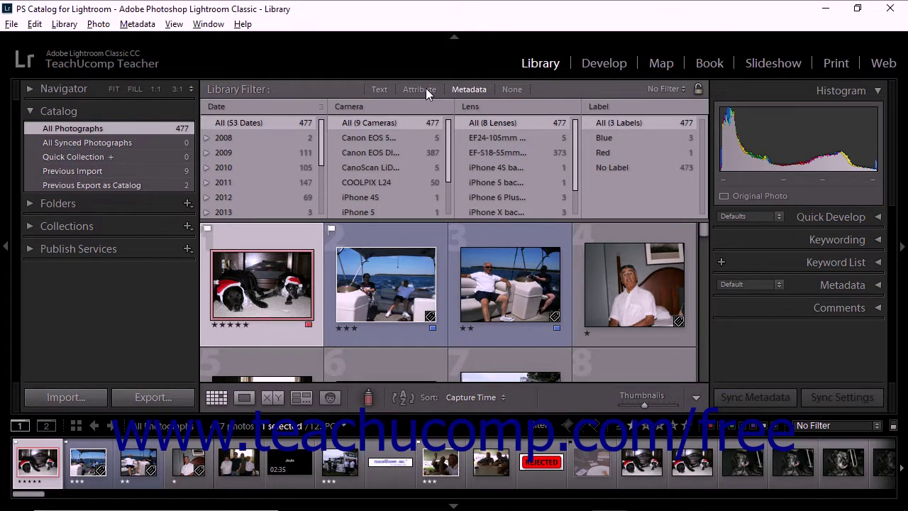
Step: Switch to Attribute filtering: flagged, rating equal to 3 stars, blue label
click(471, 91)
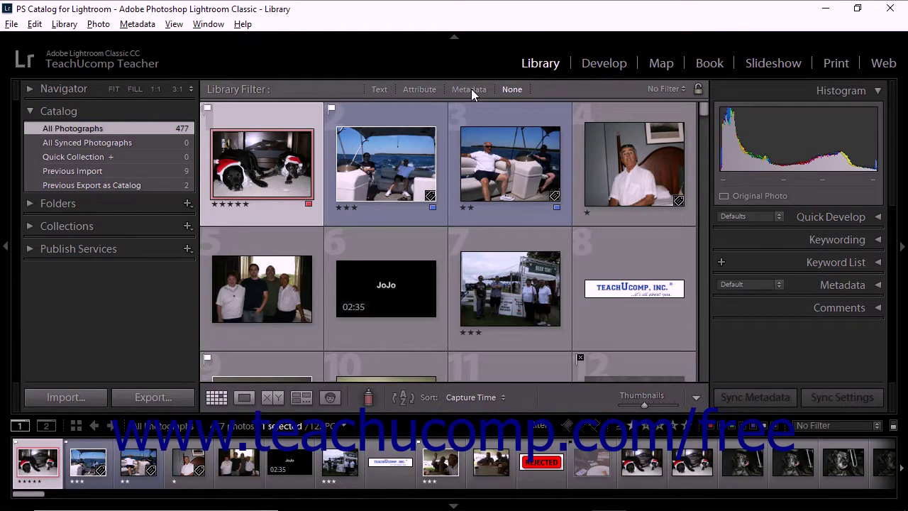
click(425, 89)
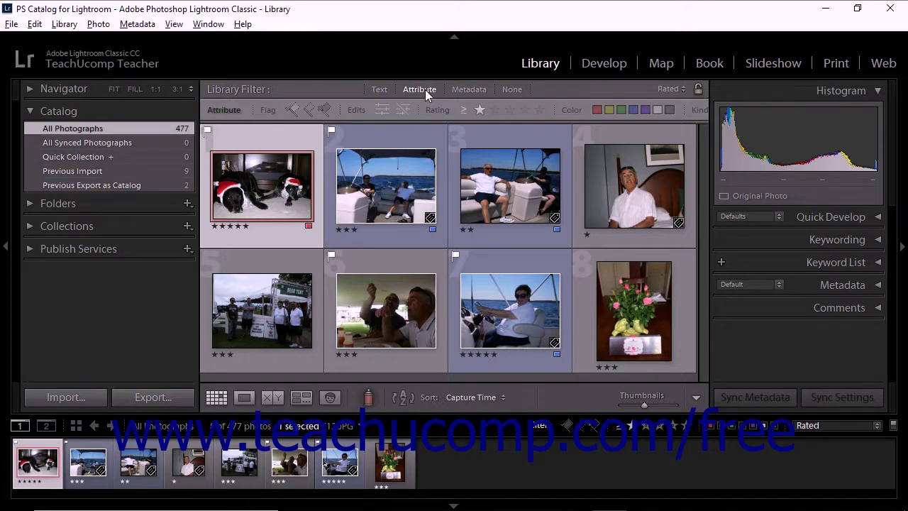
click(292, 109)
click(462, 110)
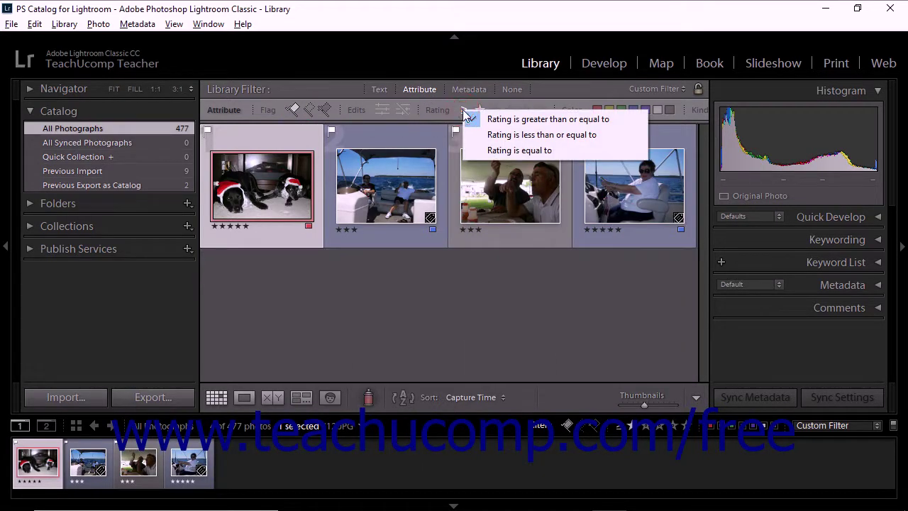
click(519, 151)
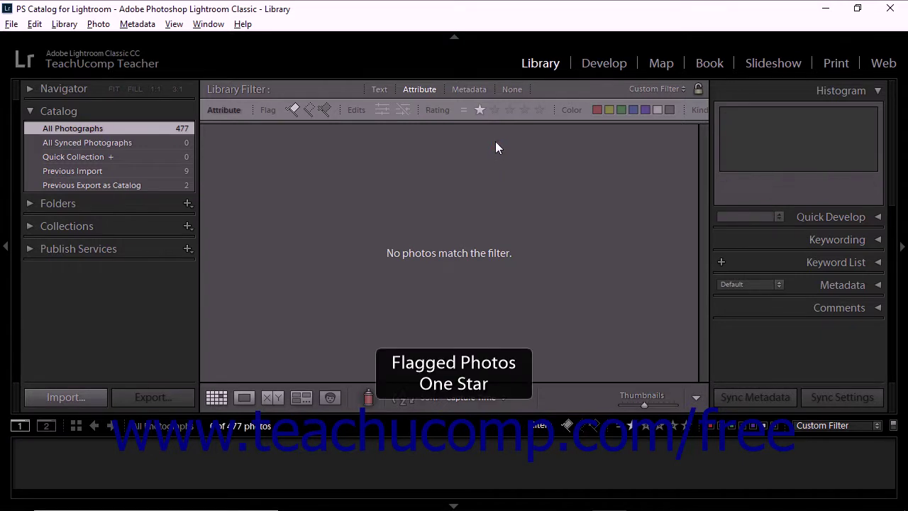
click(510, 110)
click(635, 110)
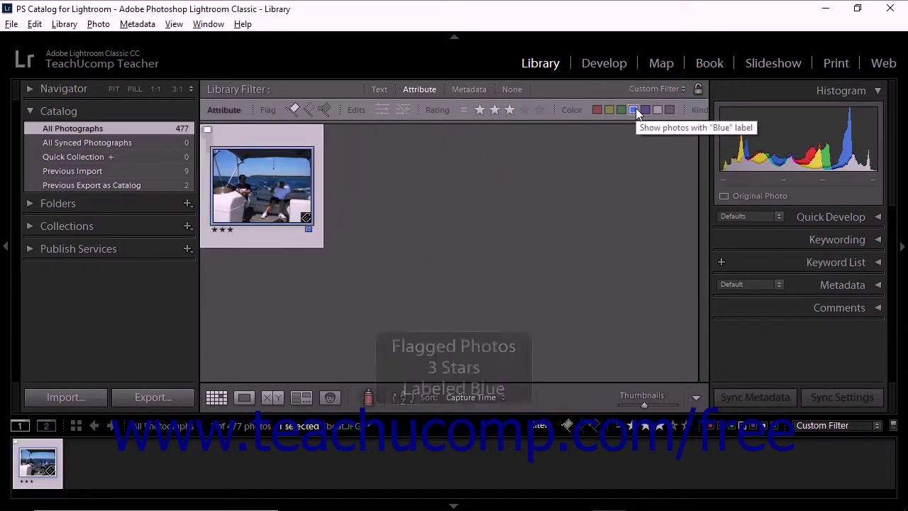
click(680, 89)
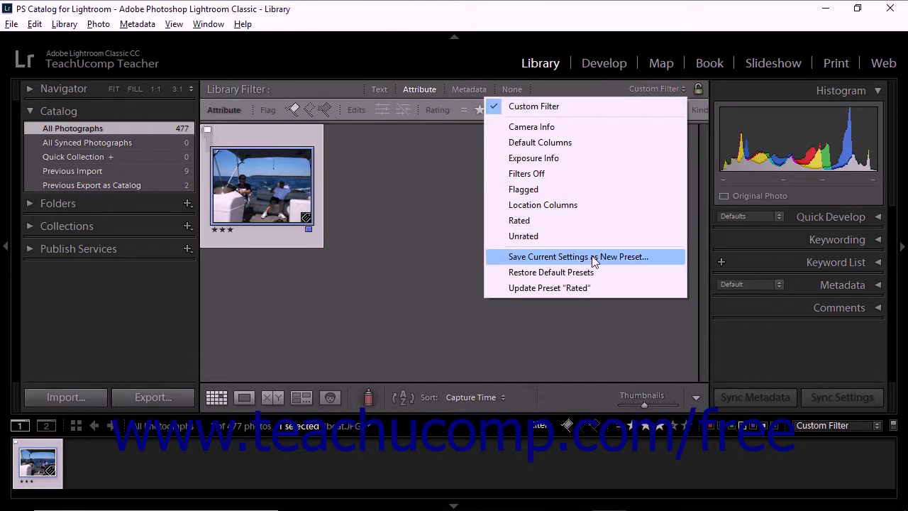
Step: Save these filter settings as a new preset named '3-star, blue, pick-flagged'
click(595, 256)
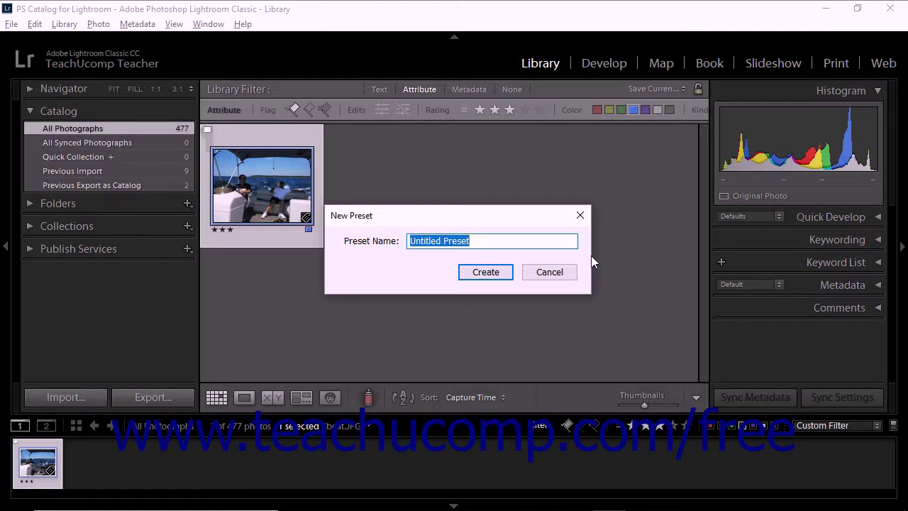
text(3-star, blue, pick-flagged)
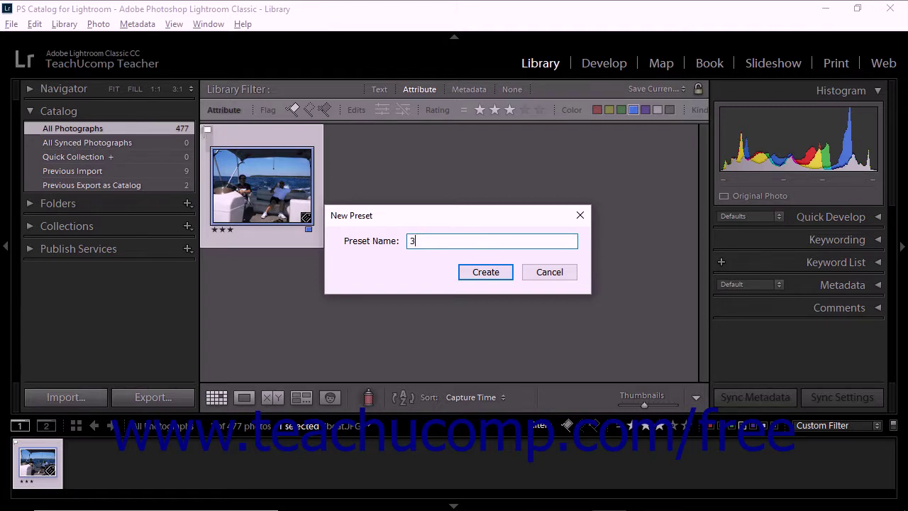
click(494, 276)
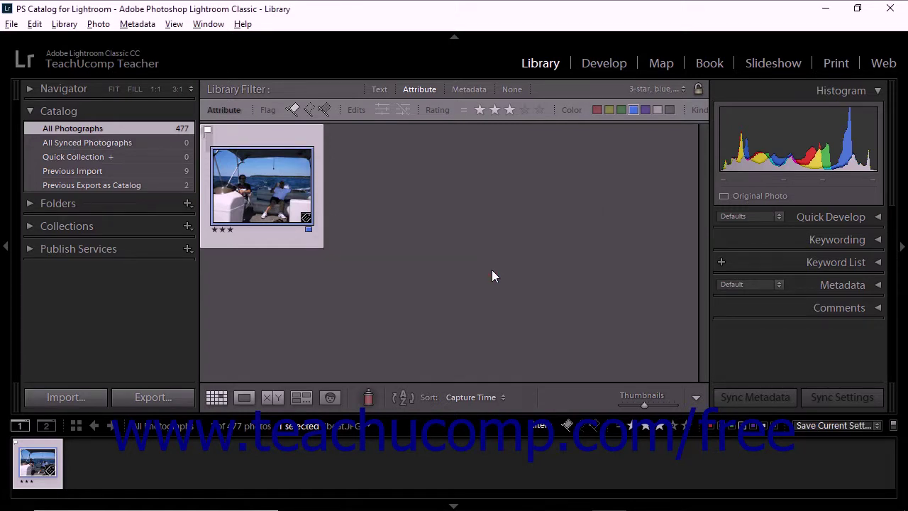
click(675, 89)
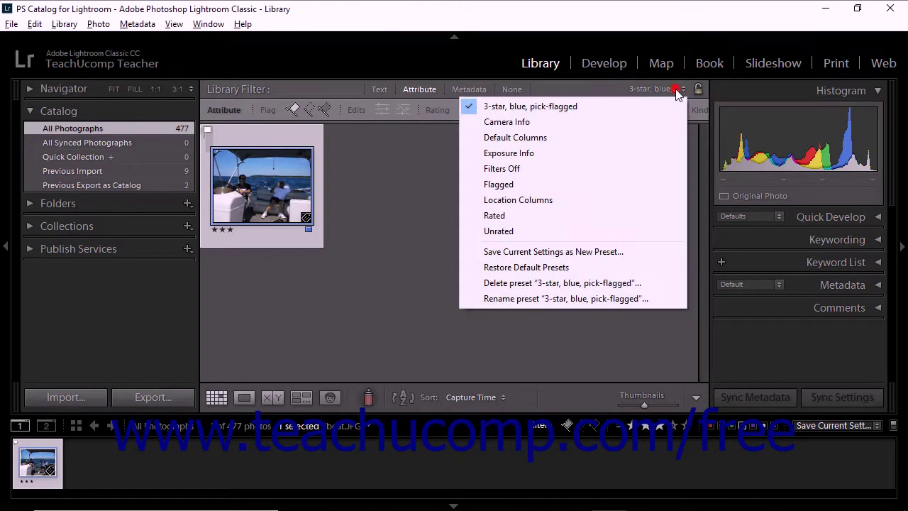
Step: Reselect the '3-star, blue, pick-flagged' preset and delete it, confirming the deletion
click(628, 112)
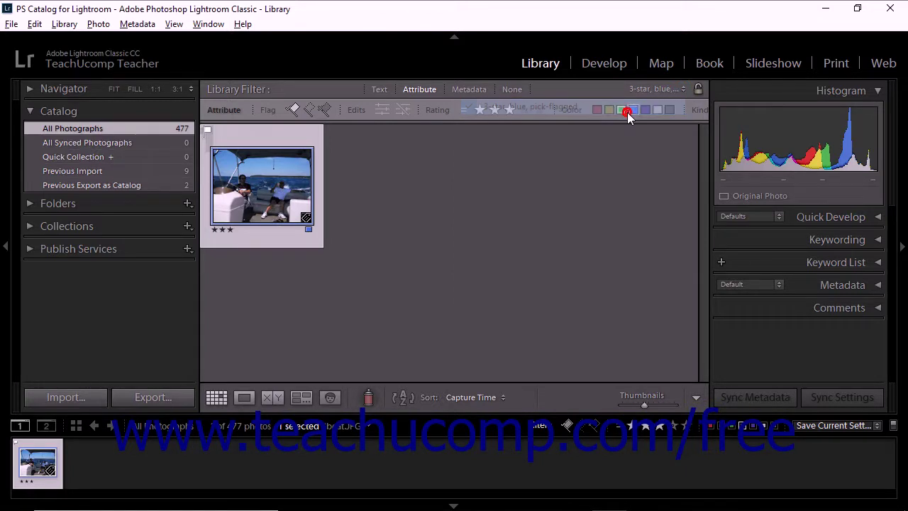
click(673, 90)
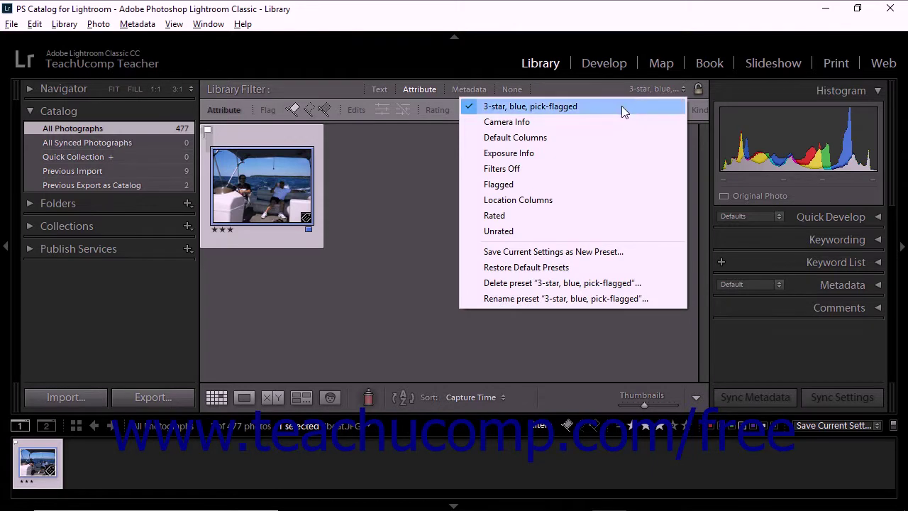
click(622, 107)
click(673, 91)
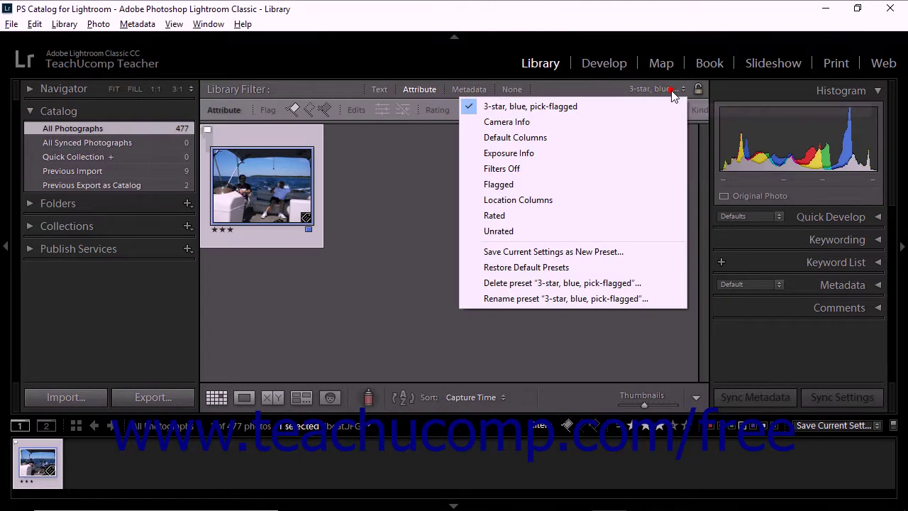
click(594, 283)
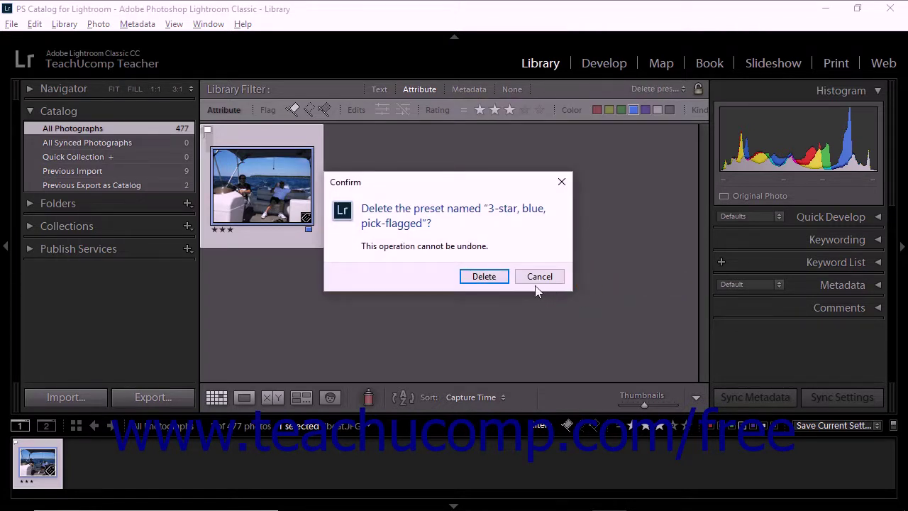
click(488, 277)
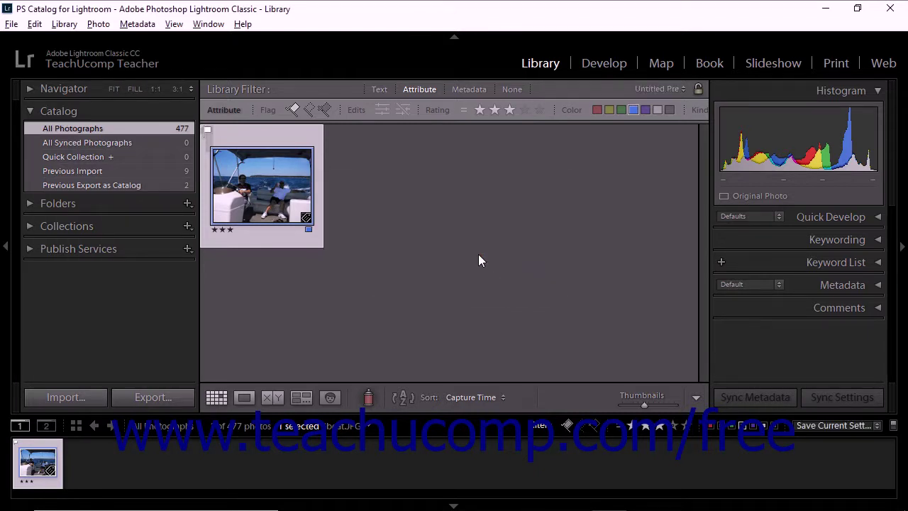
Step: Apply Untitled Preset and begin renaming it, entering 'My Preset' as the new name
click(655, 90)
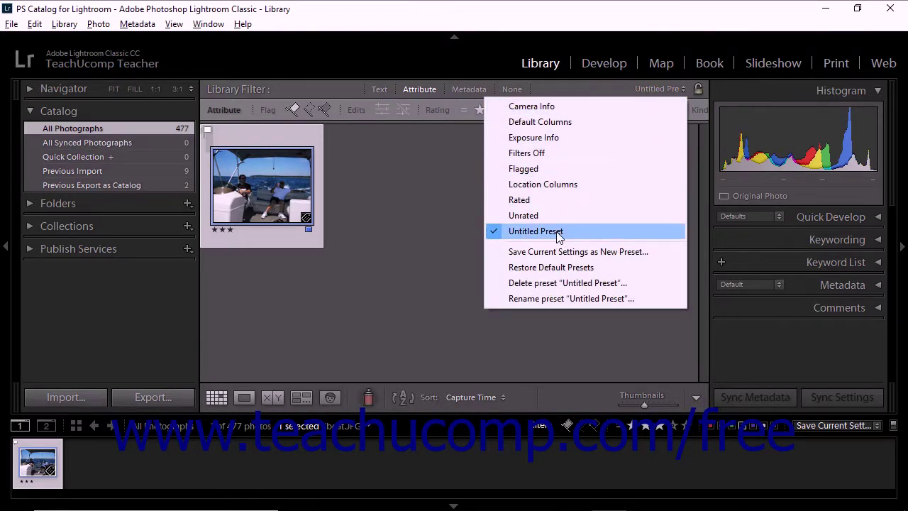
click(557, 233)
click(657, 90)
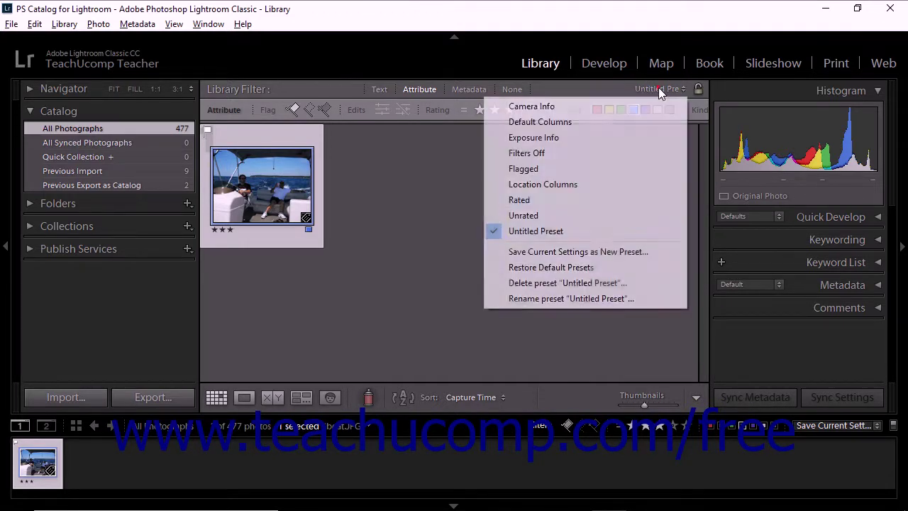
click(595, 298)
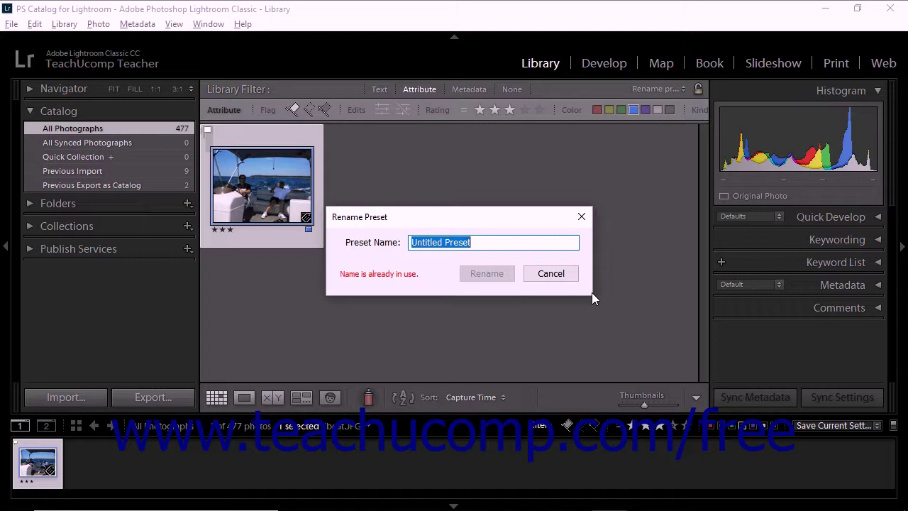
text(My Preset)
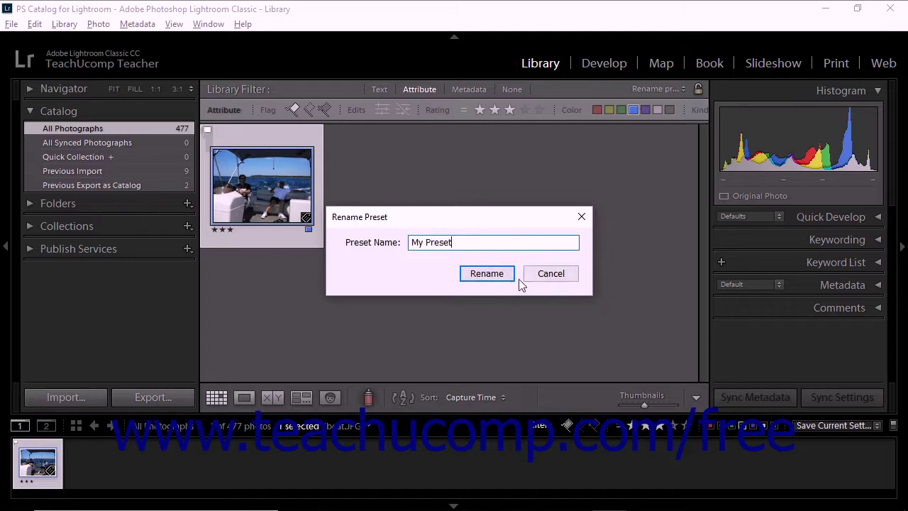